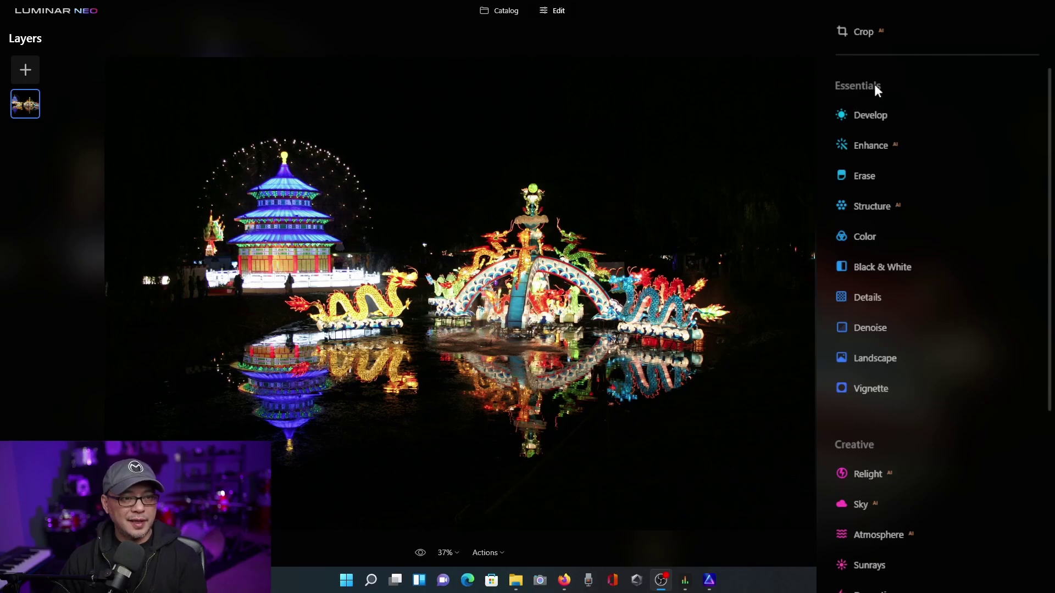
Show the Color tool's HSL hue sliders, Red through Magenta plus Hue Shift, all at 0
click(882, 240)
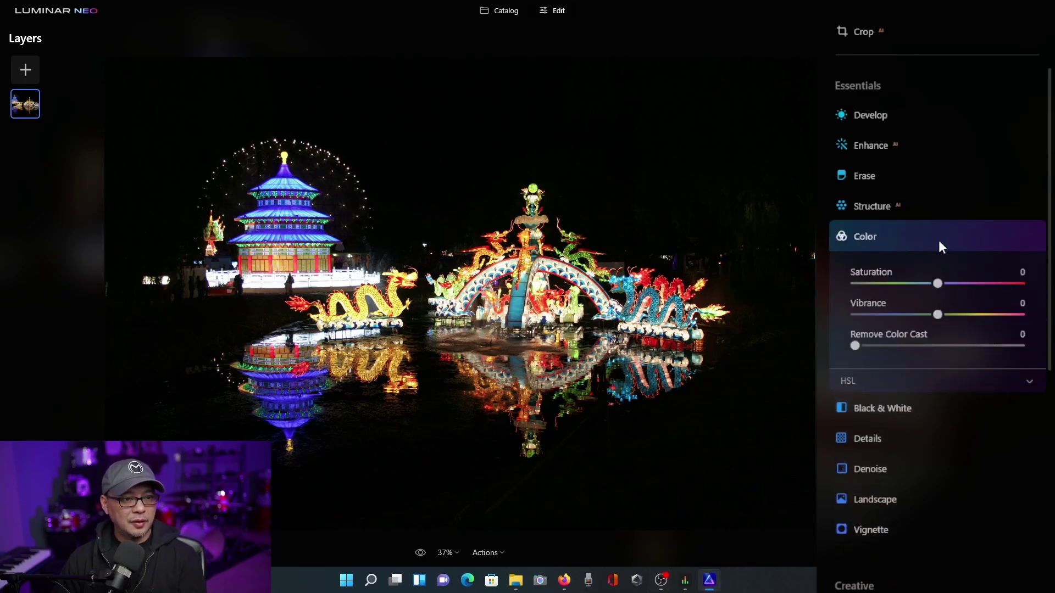
click(941, 382)
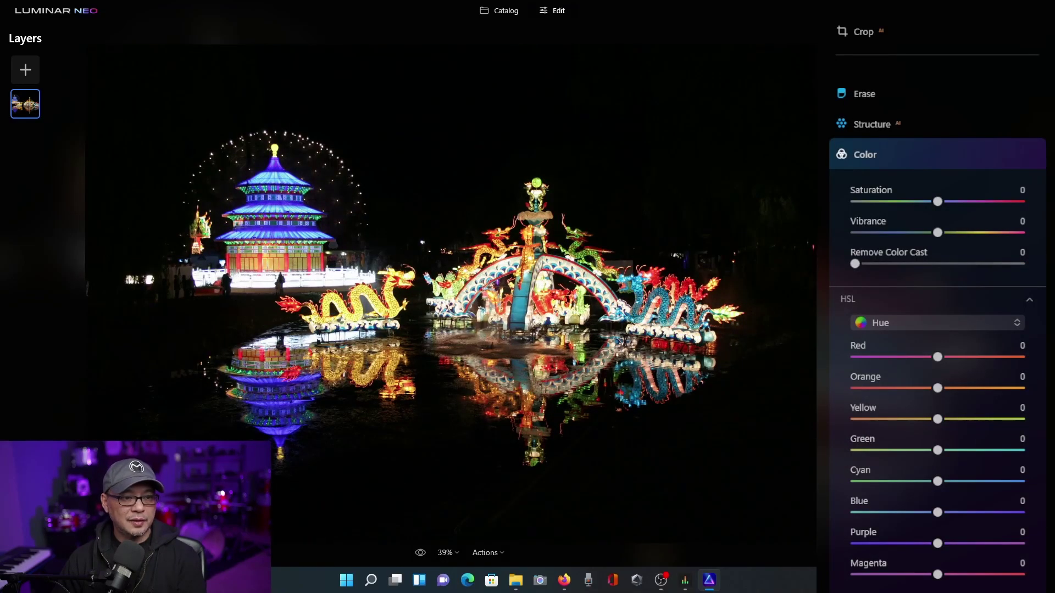
scroll(945, 292, down, 4)
scroll(945, 289, up, 2)
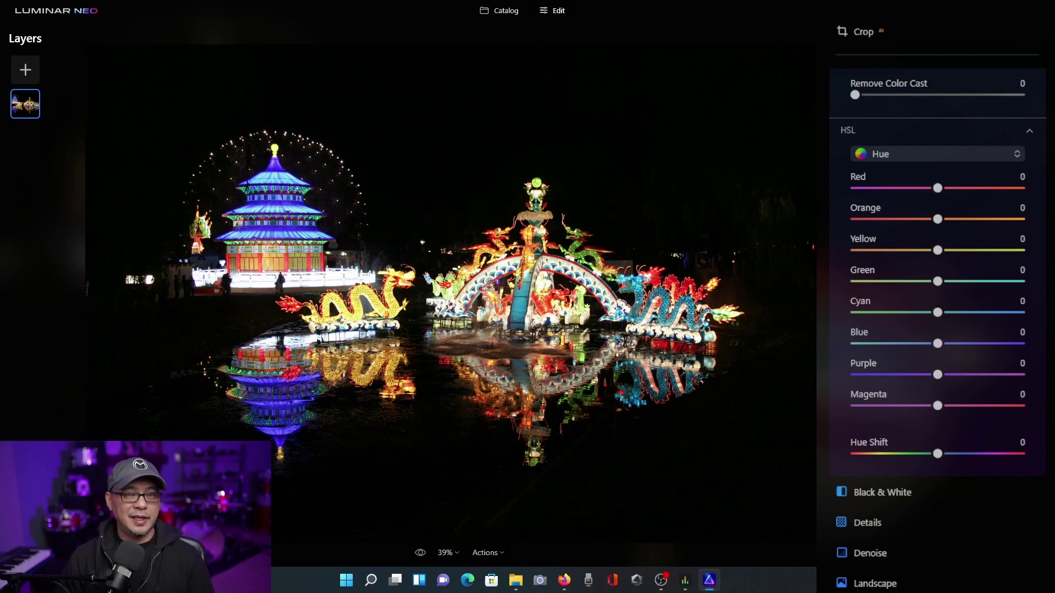
click(962, 154)
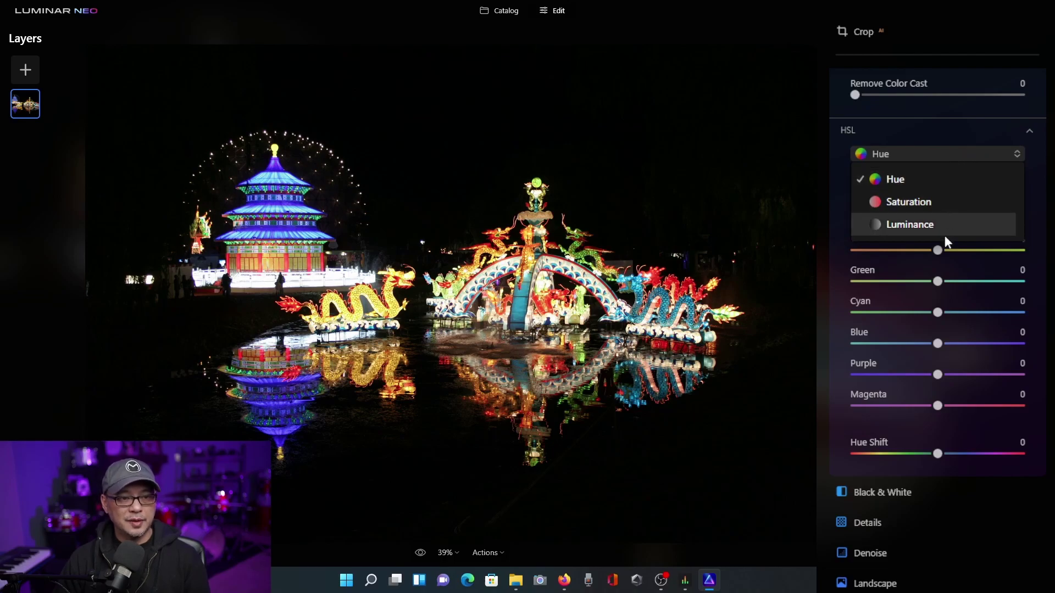
Keep Hue mode and swing the HSL Blue hue to -100, then back to 4
click(843, 209)
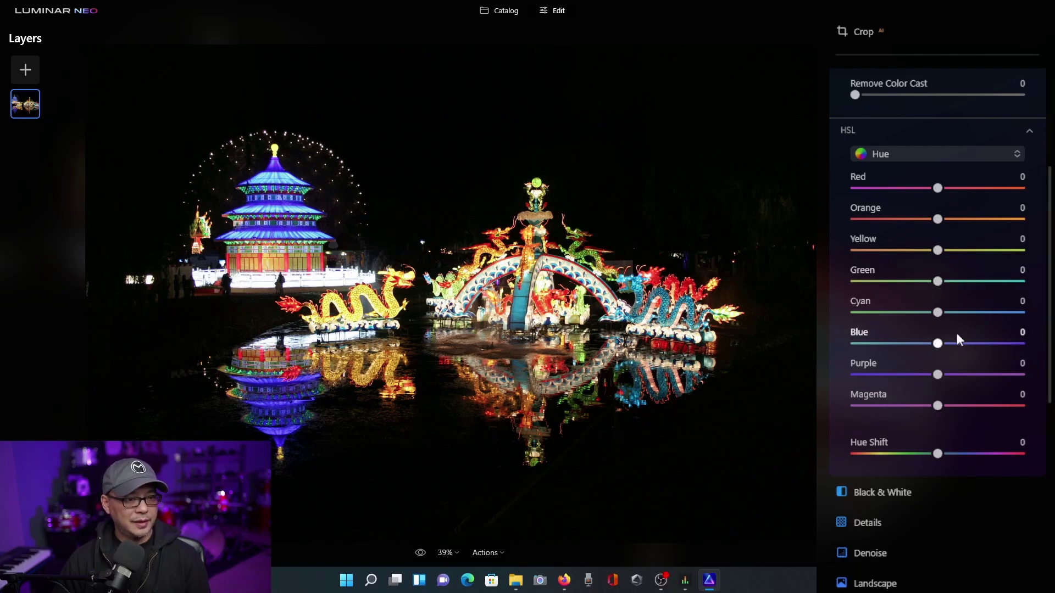
drag(939, 342, 859, 347)
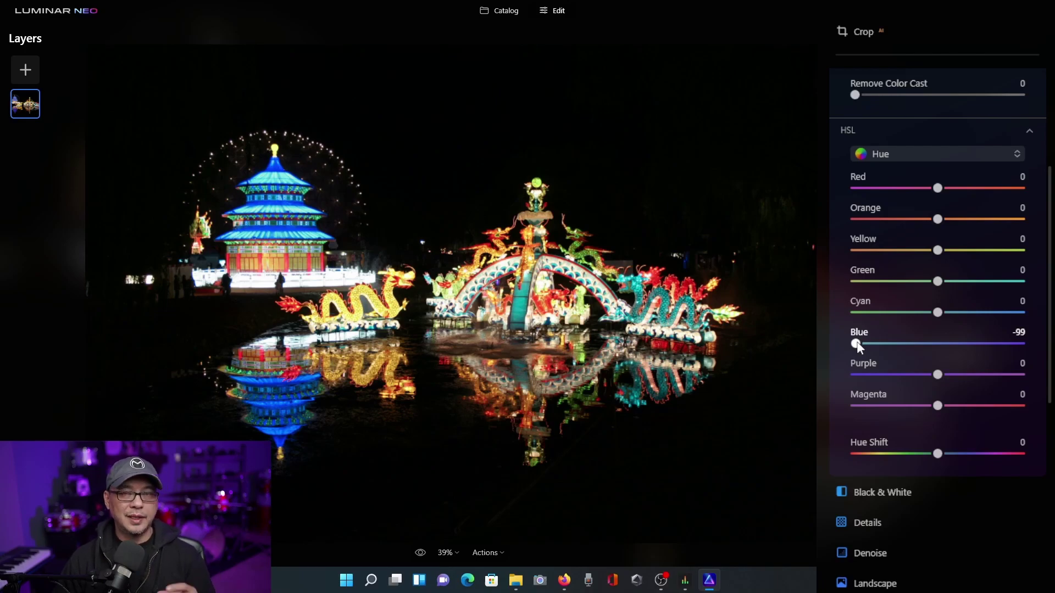
drag(857, 346, 941, 345)
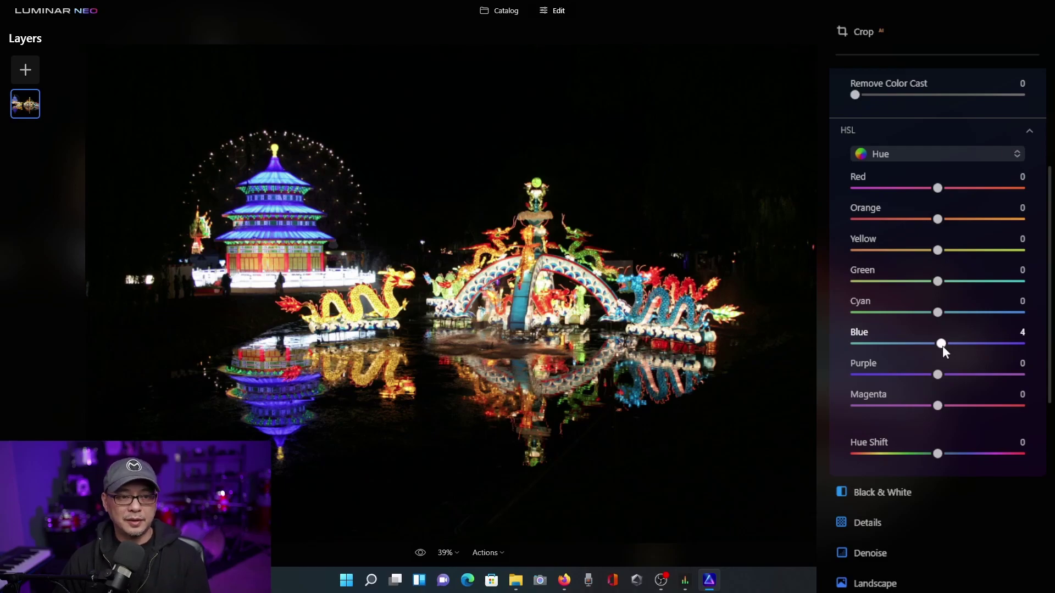
Adjust the Color tool's overall Saturation slider
scroll(947, 307, up, 3)
scroll(947, 306, up, 2)
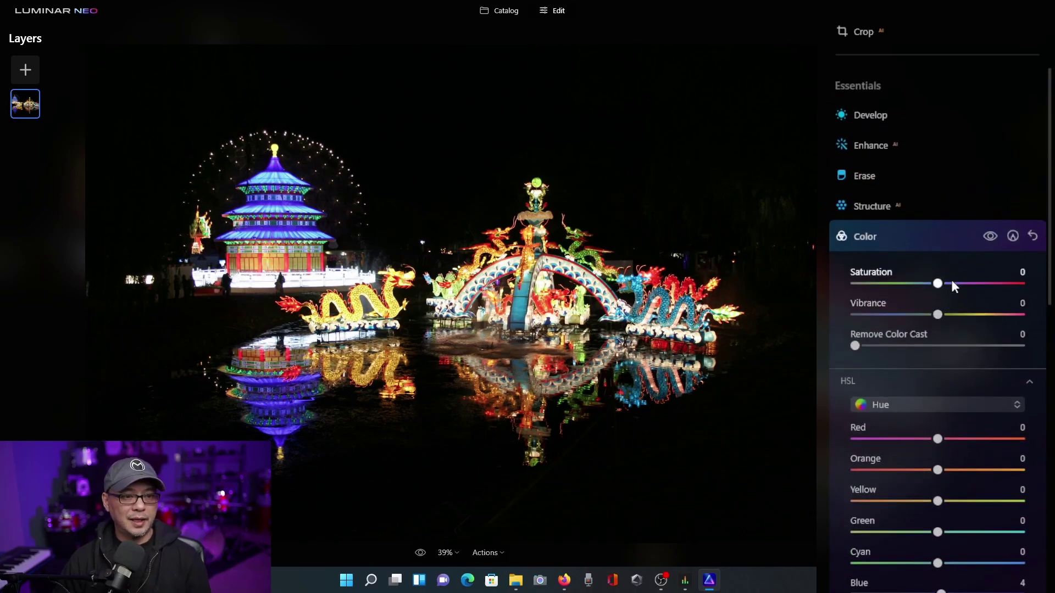
mouse_move(938, 283)
mouse_down()
mouse_move(1019, 290)
mouse_move(940, 290)
mouse_up()
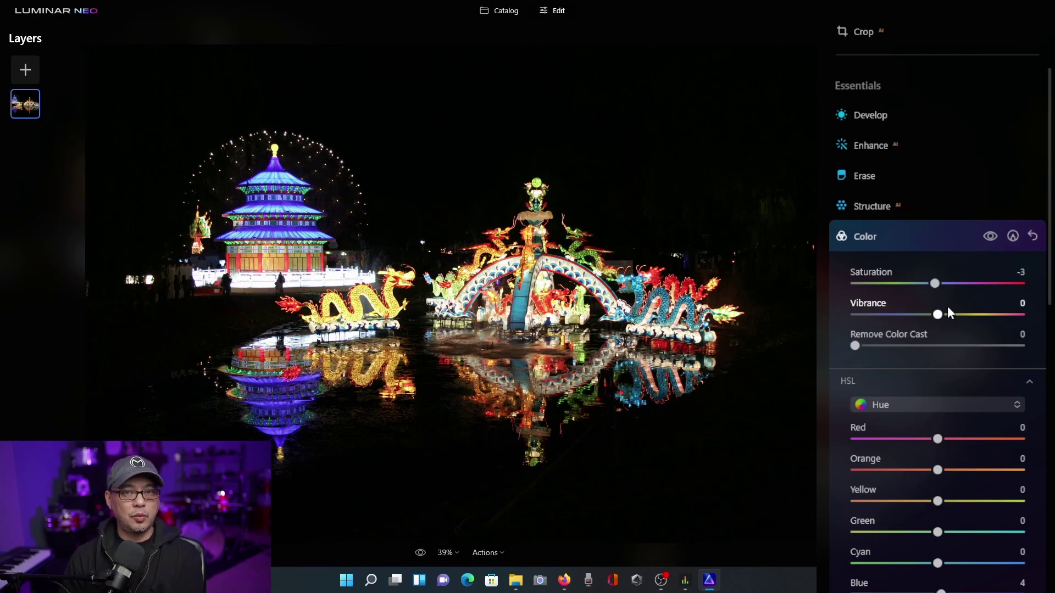
Drag the HSL Yellow hue to its negative extreme, then toward green at 85
scroll(948, 308, down, 5)
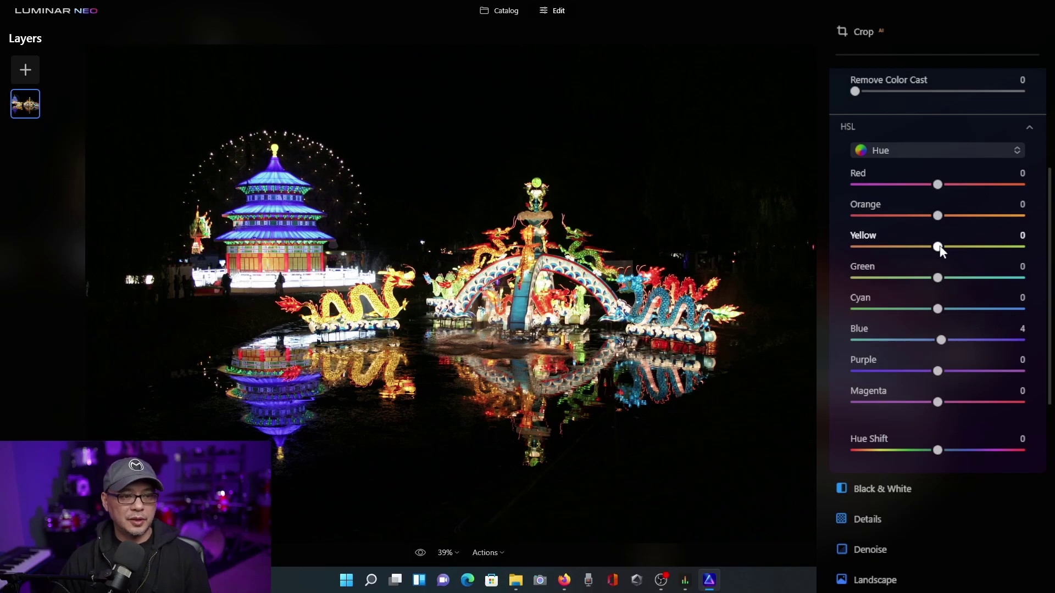
drag(939, 248, 859, 246)
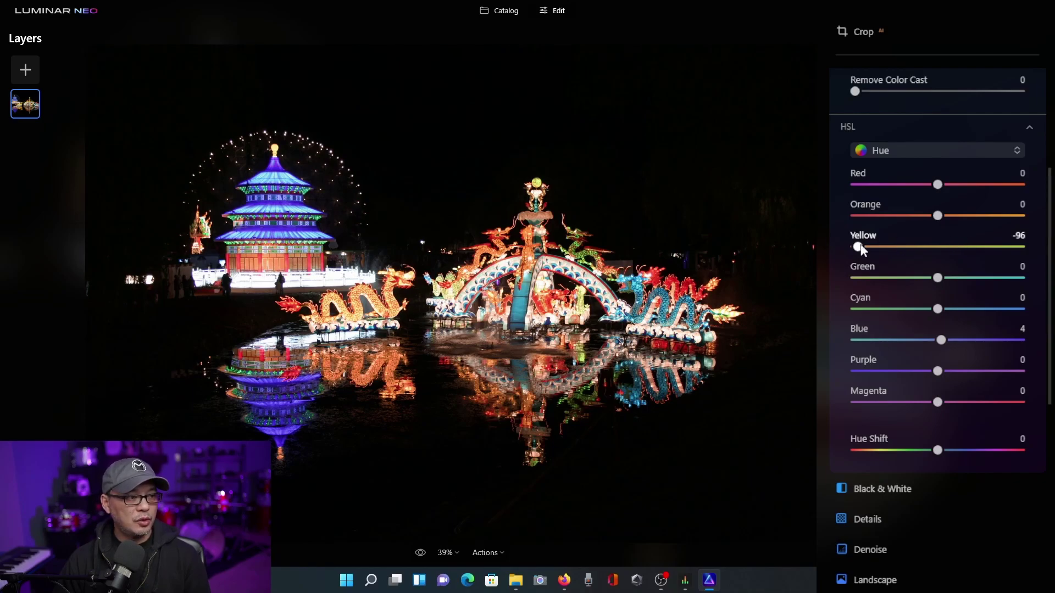
drag(862, 248, 1010, 253)
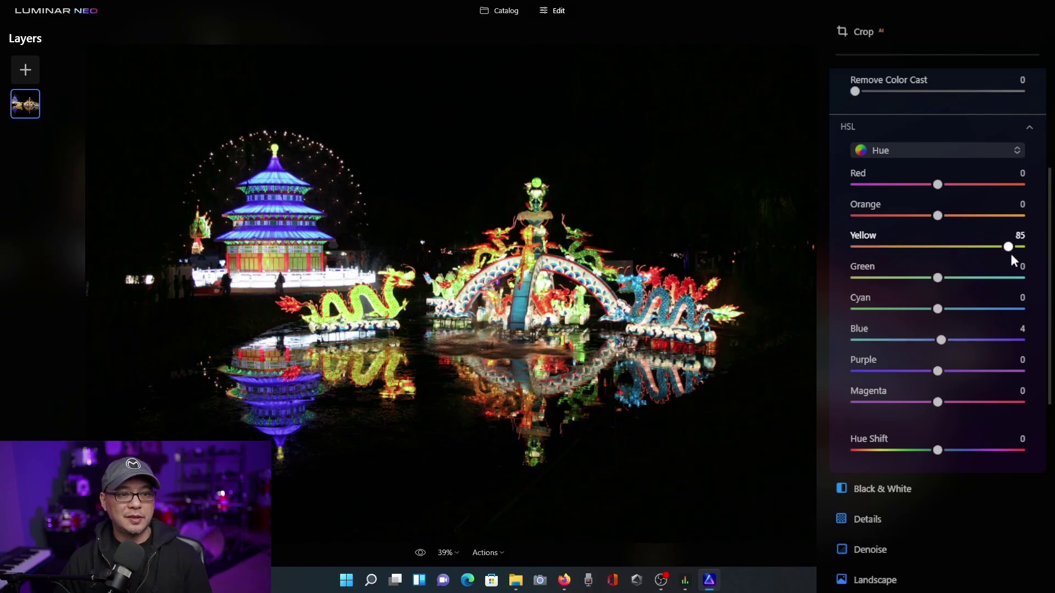
Reset Yellow hue to 0, switch HSL to Saturation, and test Red from -100 back to 2
double_click(1014, 255)
click(955, 154)
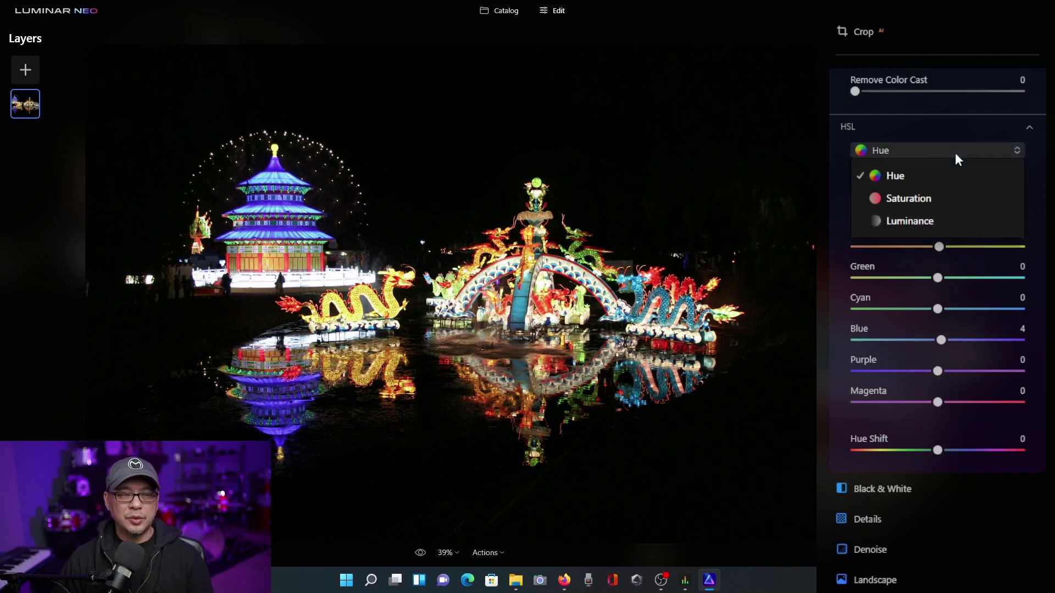
click(956, 199)
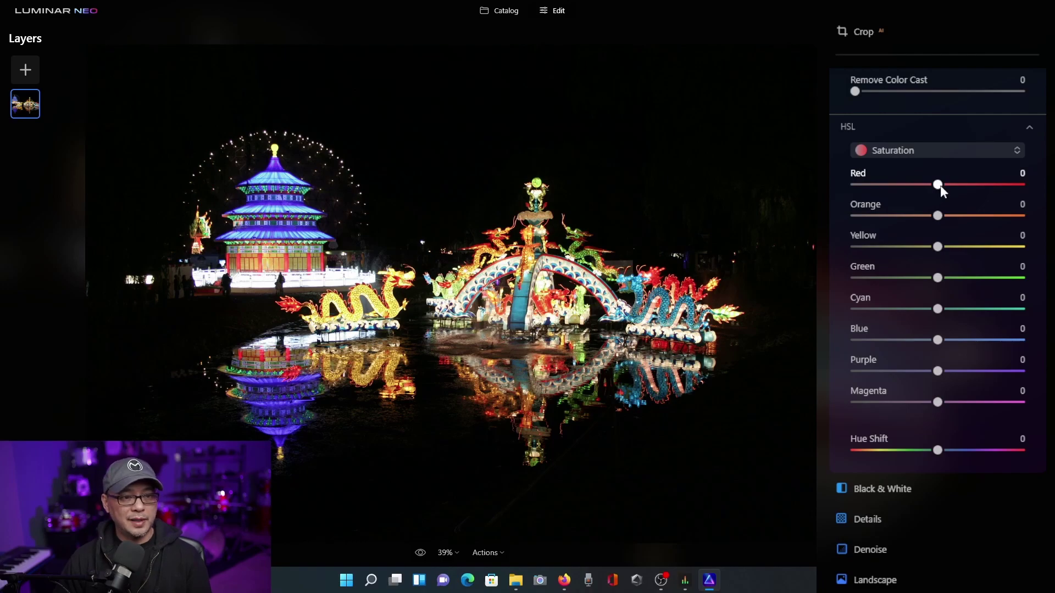
drag(940, 187, 858, 187)
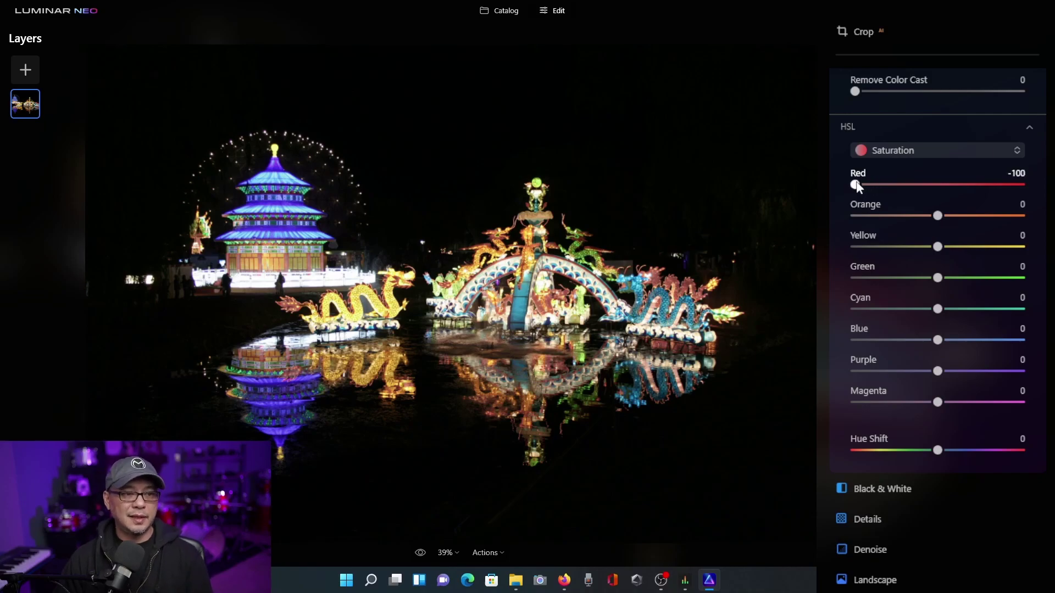
drag(858, 187, 944, 189)
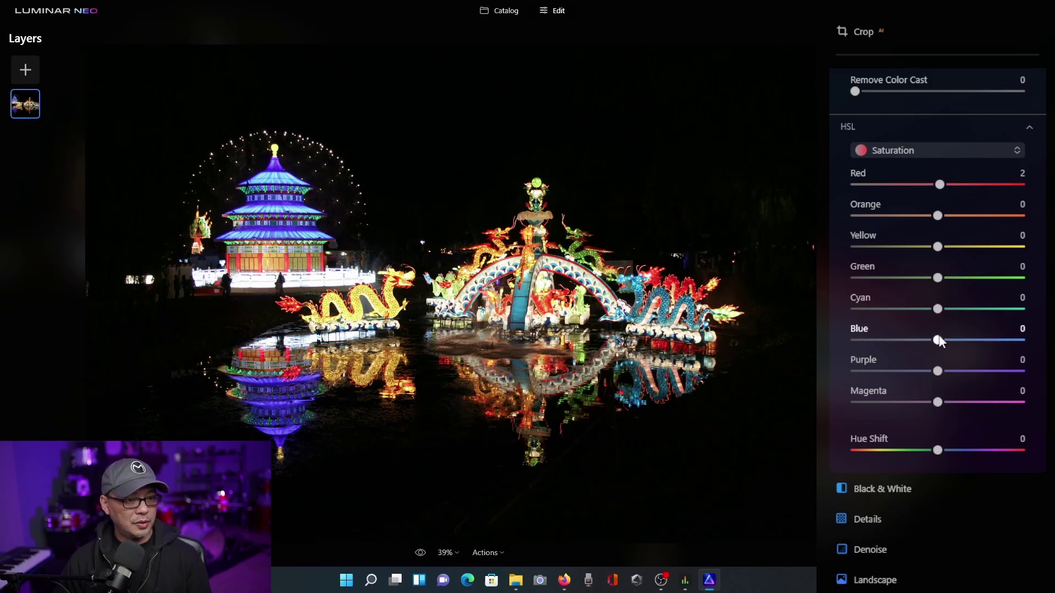
Test Blue saturation at -100 and +100, then bring it back to a moderate level
drag(938, 340, 855, 341)
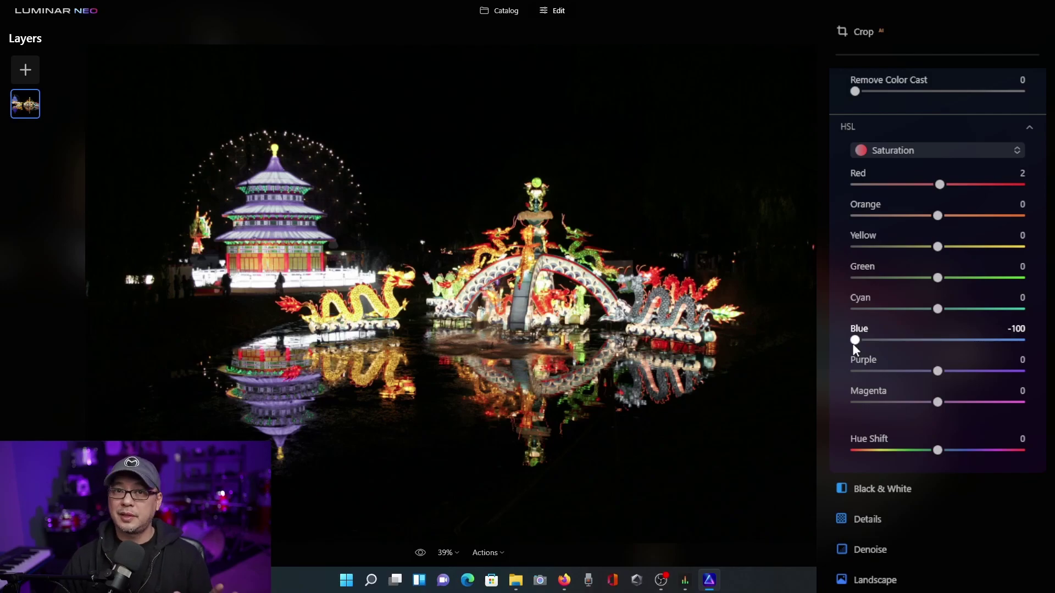
drag(859, 345, 1031, 345)
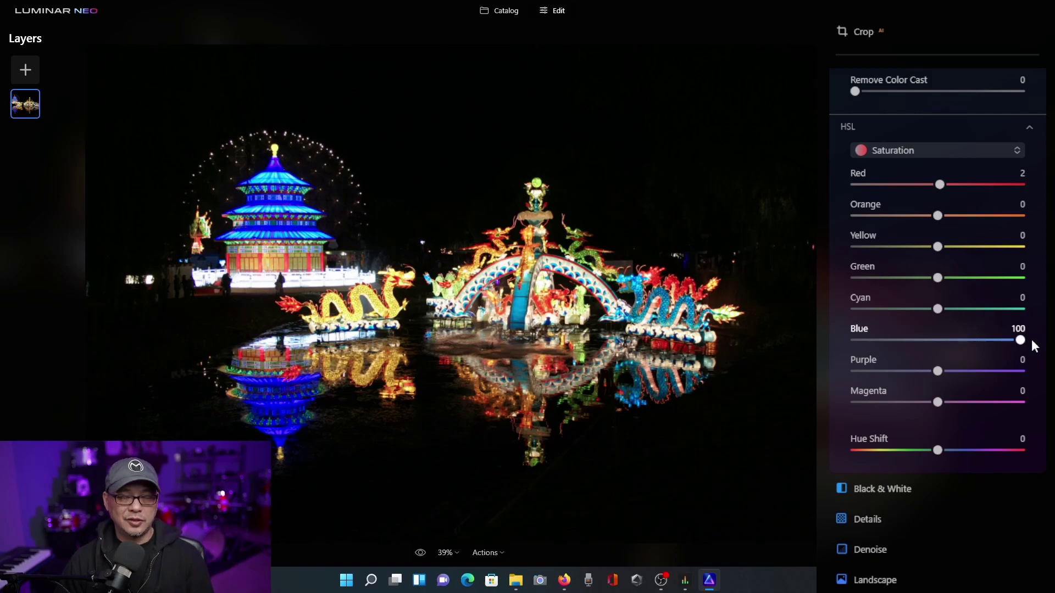
drag(1031, 341, 940, 340)
In HSL Luminance, test Blue at ±100 ending at 3, then Yellow from -100 to 100
click(934, 150)
click(922, 220)
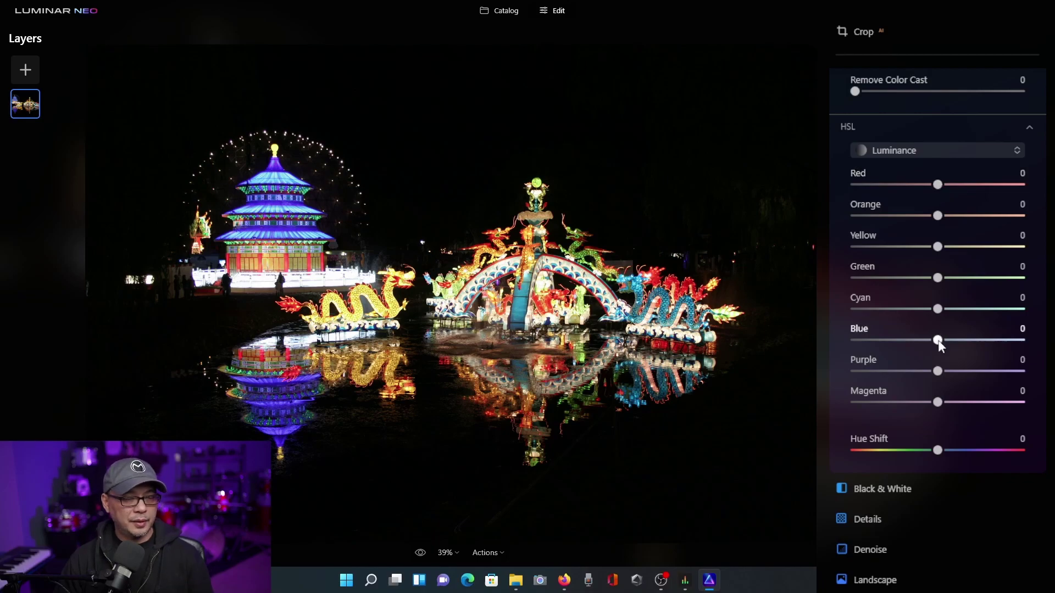
drag(938, 341, 854, 341)
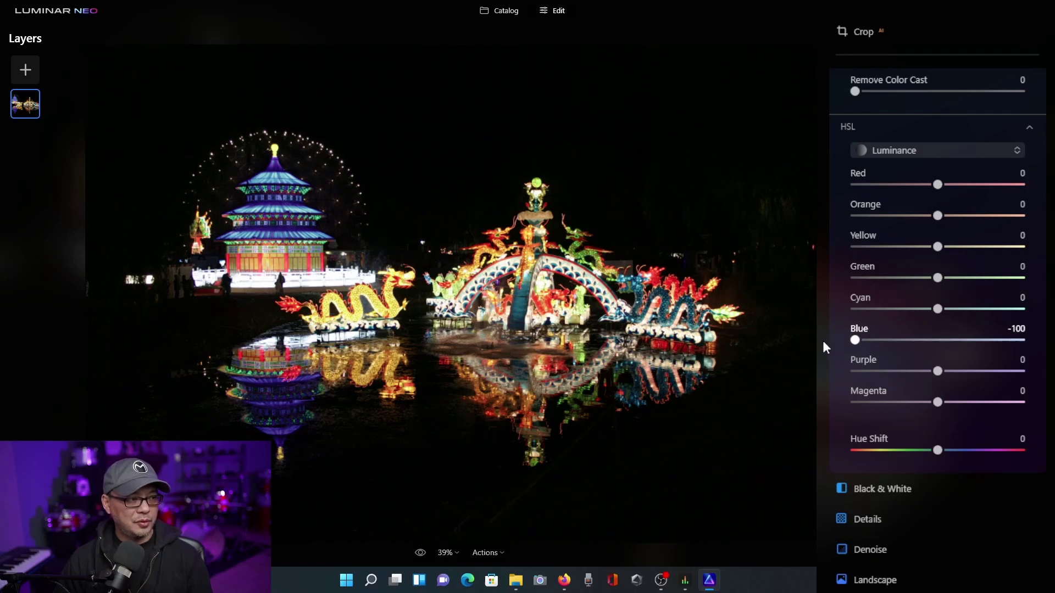
mouse_move(854, 341)
mouse_down()
mouse_move(896, 341)
mouse_move(849, 341)
mouse_up()
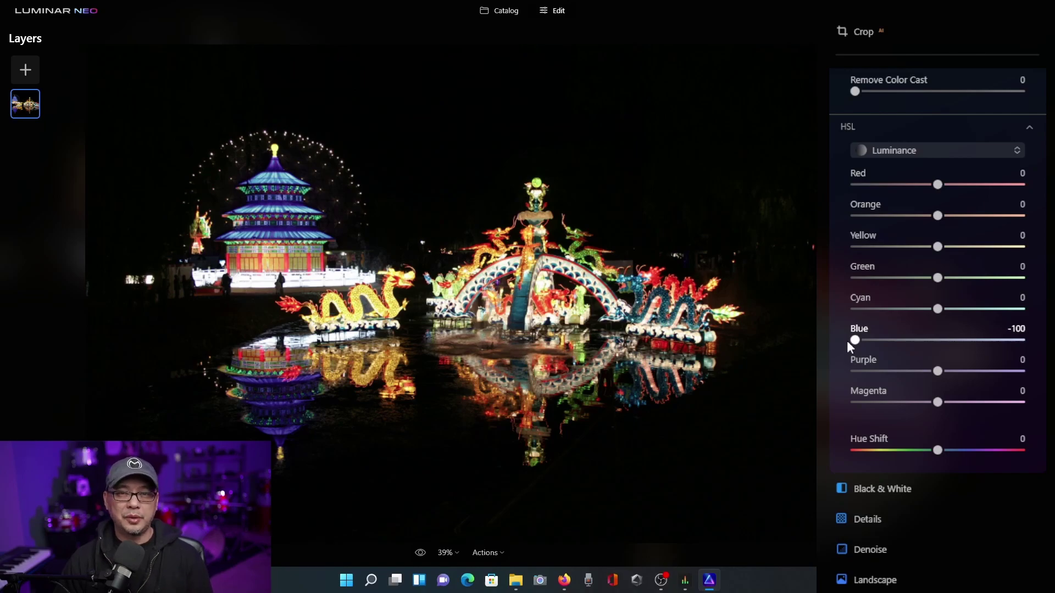
drag(851, 340, 1052, 346)
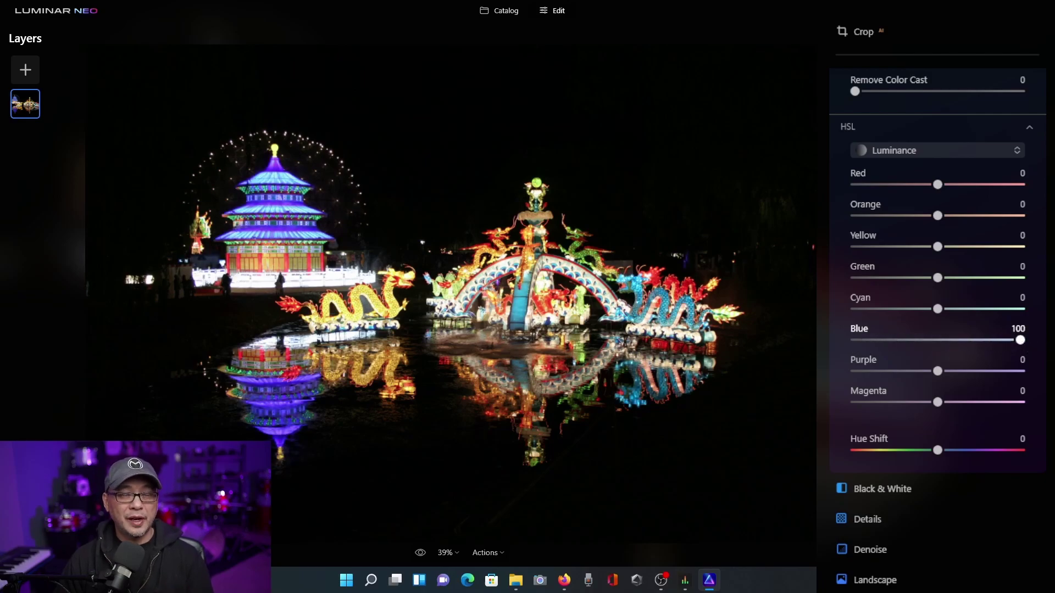
drag(1021, 340, 940, 340)
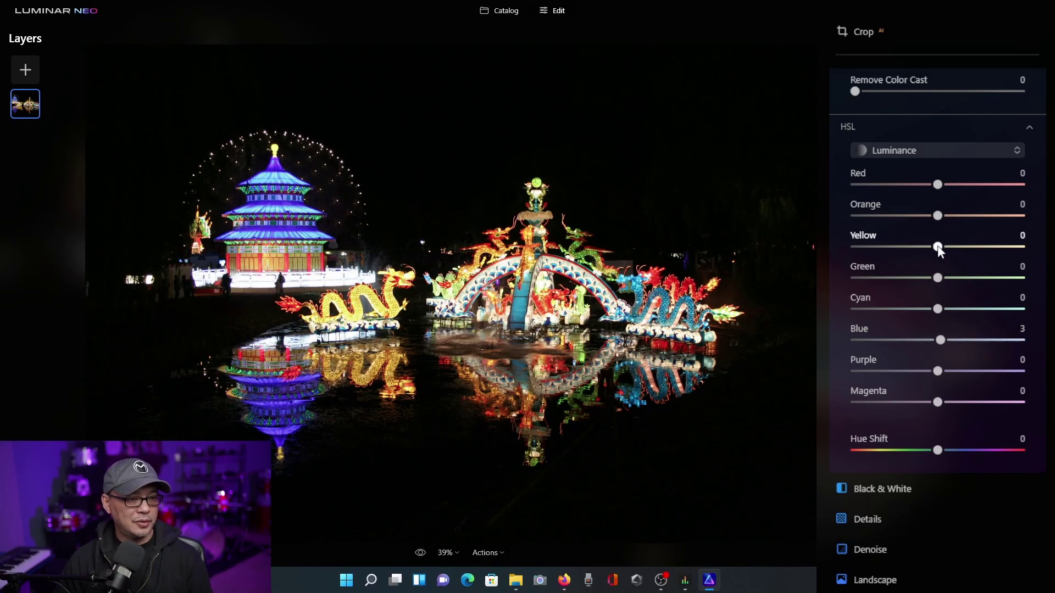
drag(940, 250, 844, 256)
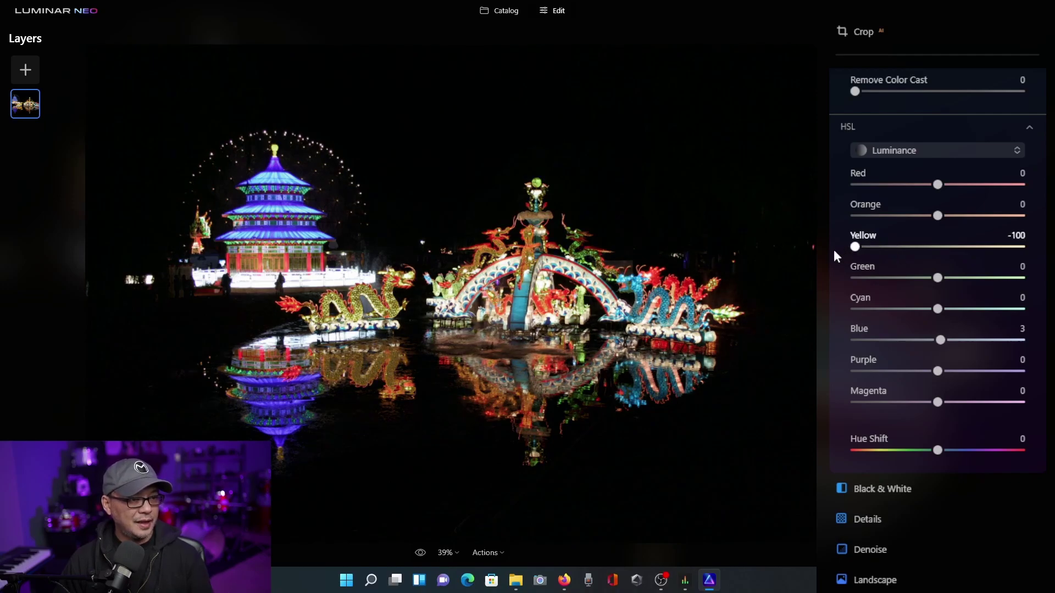
drag(855, 247, 1033, 257)
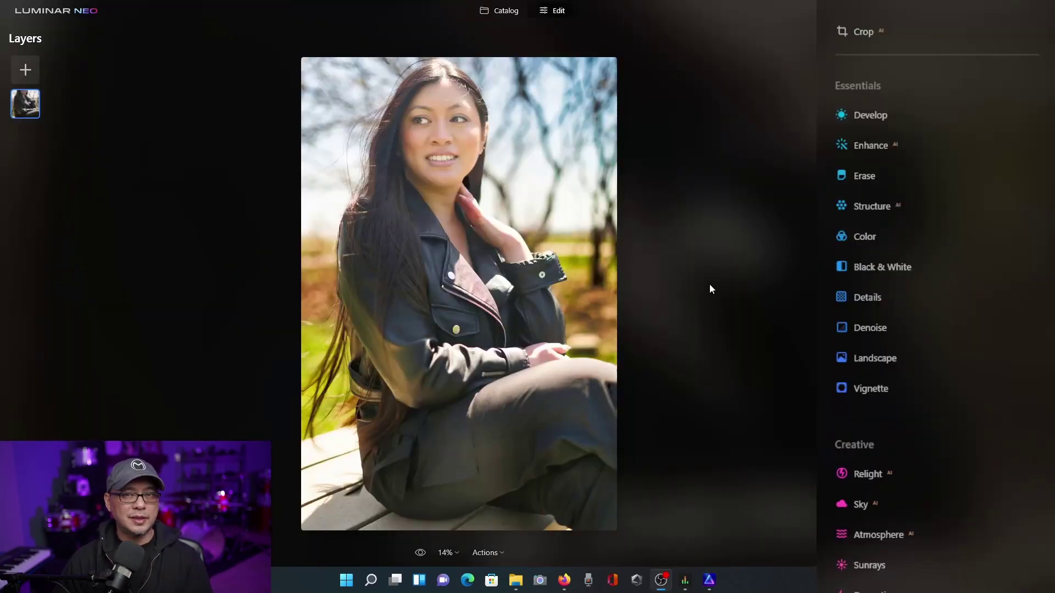
Zoom in on the woman's face in the bench portrait
click(556, 189)
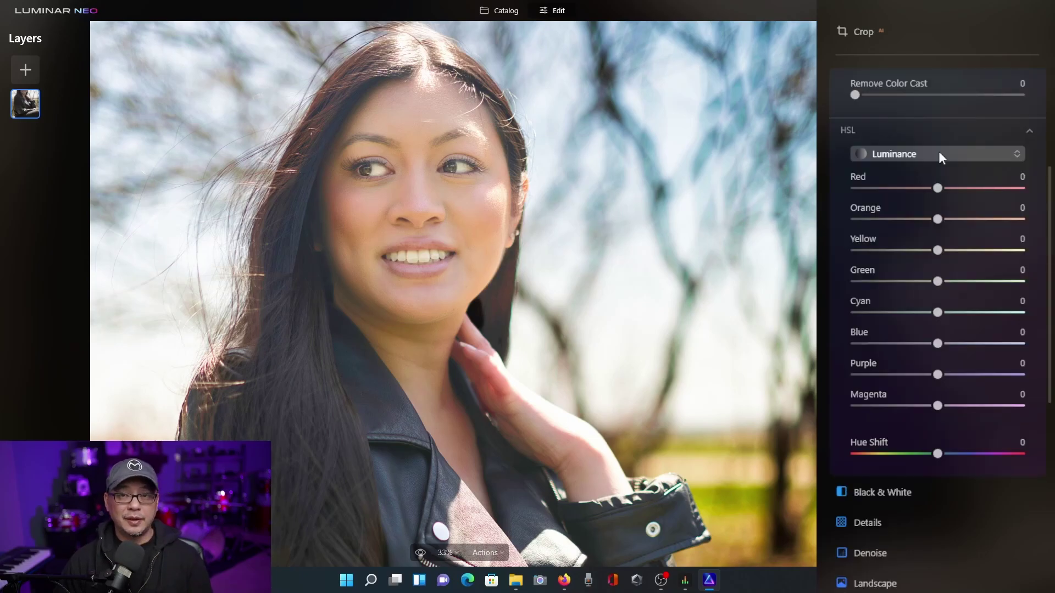
Switch HSL to Hue and center the zoomed view on the woman's face
click(939, 155)
click(937, 179)
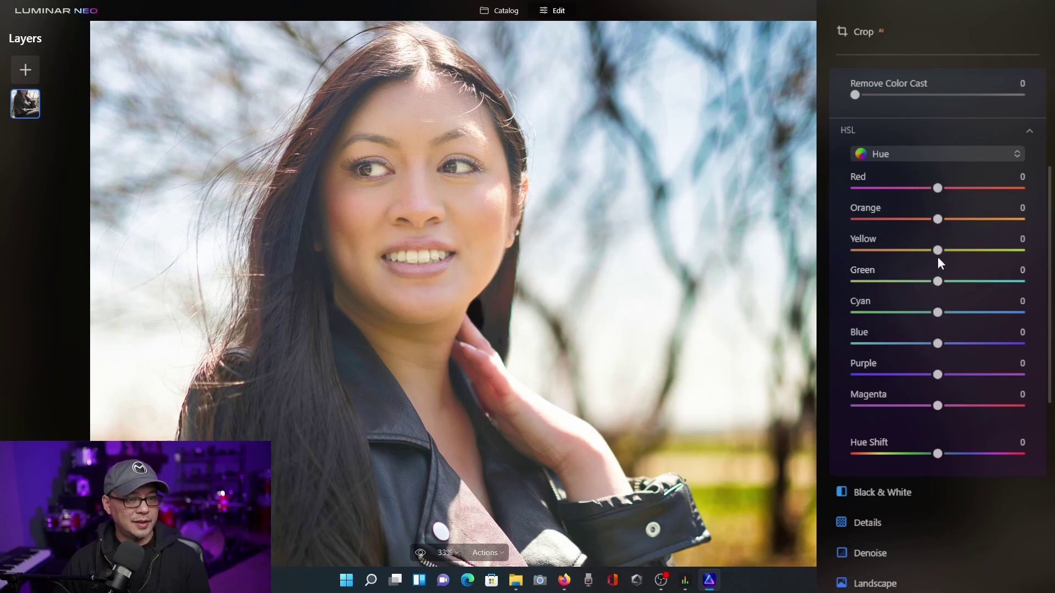
scroll(504, 236, up, 2)
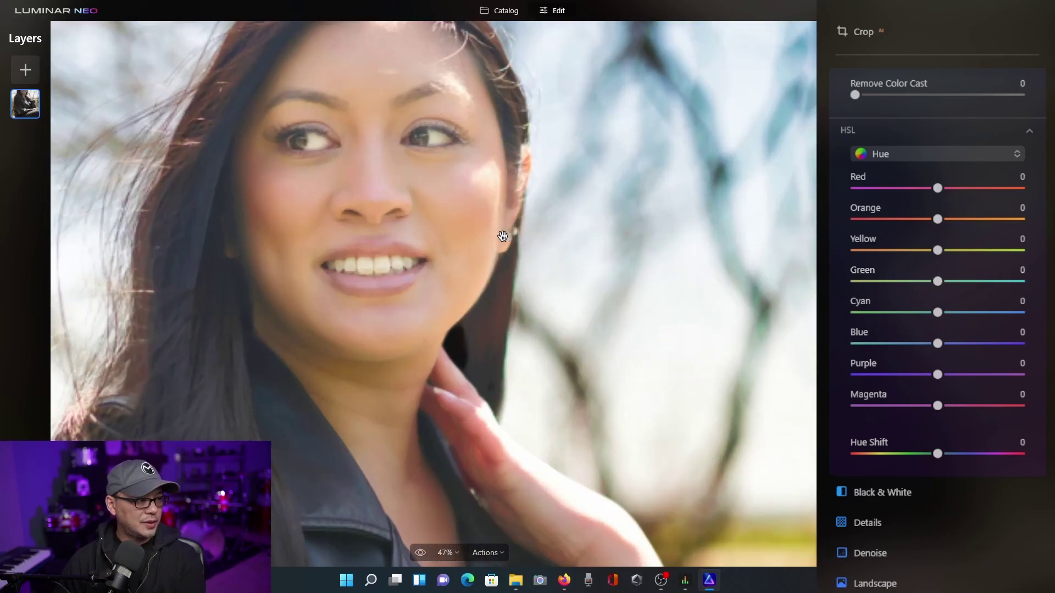
scroll(404, 230, up, 1)
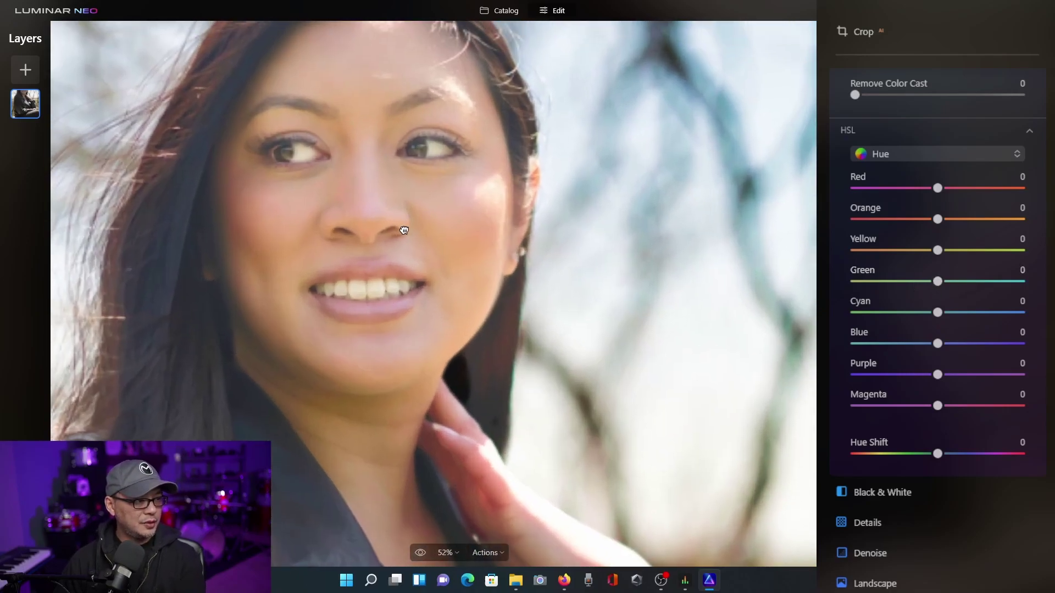
drag(405, 230, 449, 250)
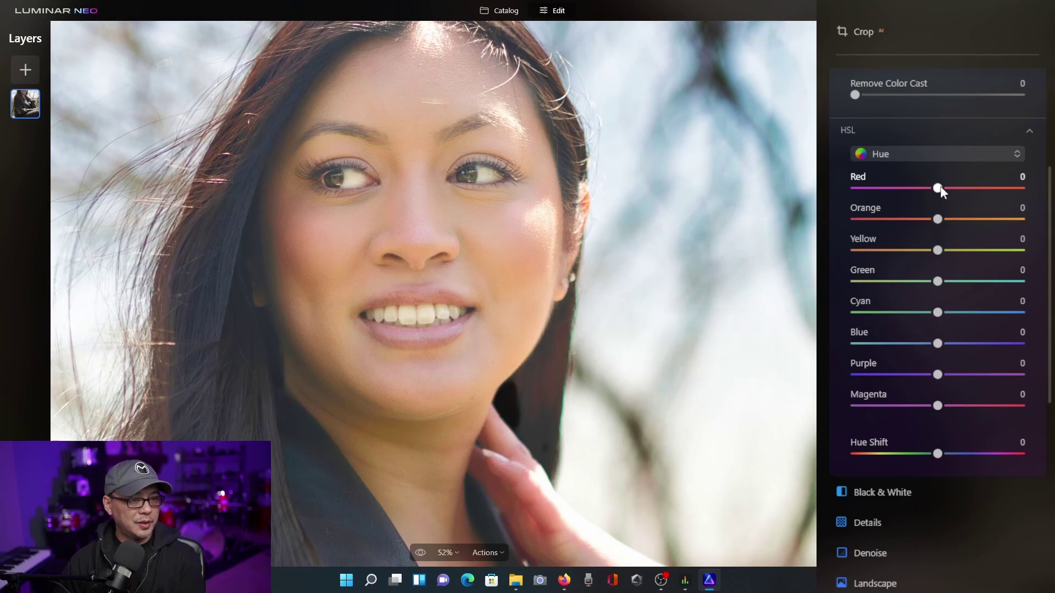
Set the HSL Red hue to -20 and the Yellow hue to -88
drag(940, 187, 876, 199)
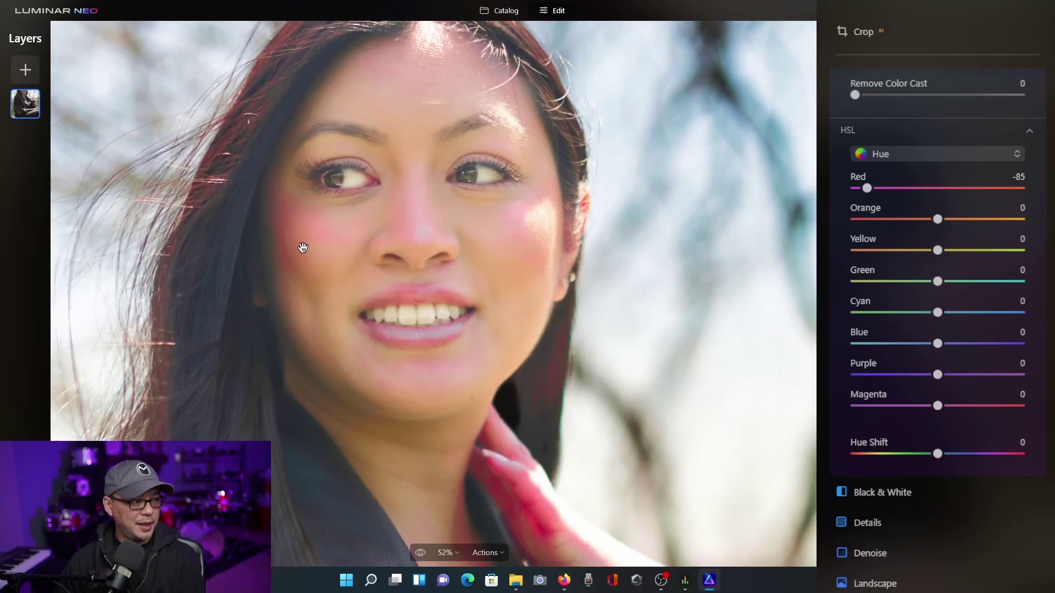
drag(891, 188, 925, 189)
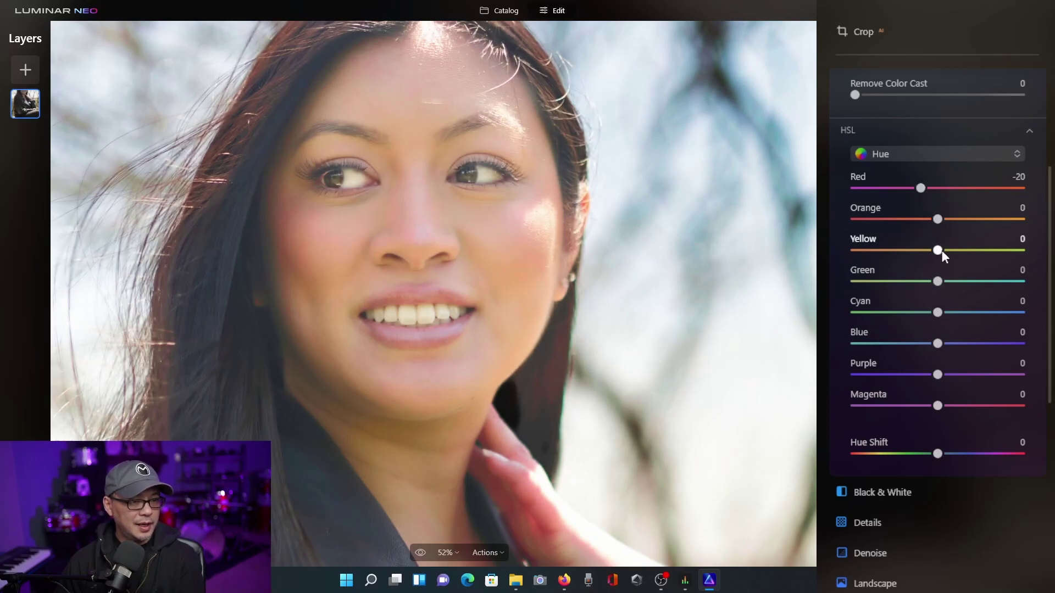
drag(942, 252, 983, 264)
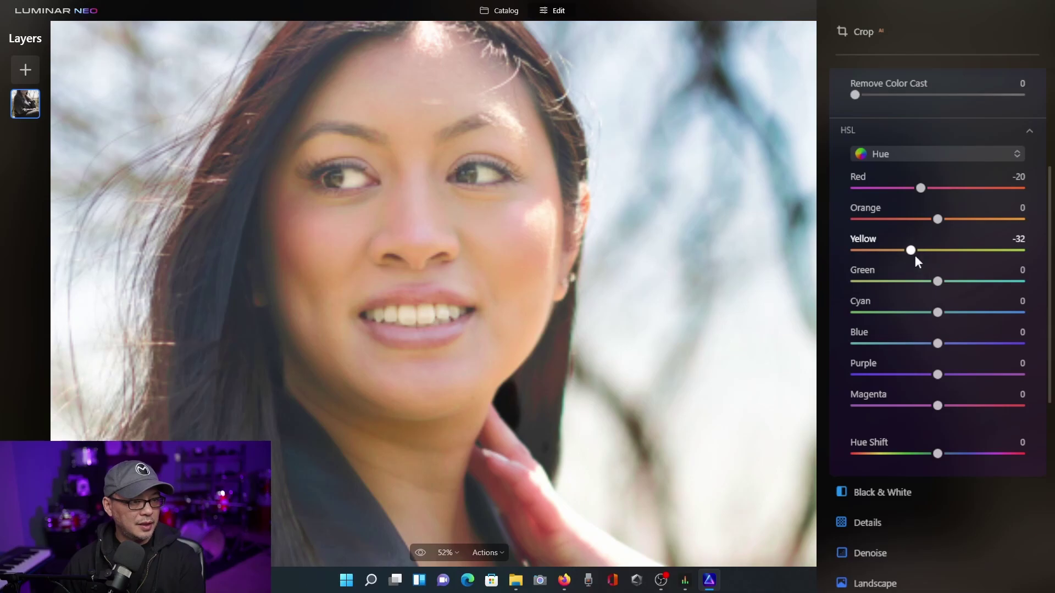
drag(914, 255, 869, 263)
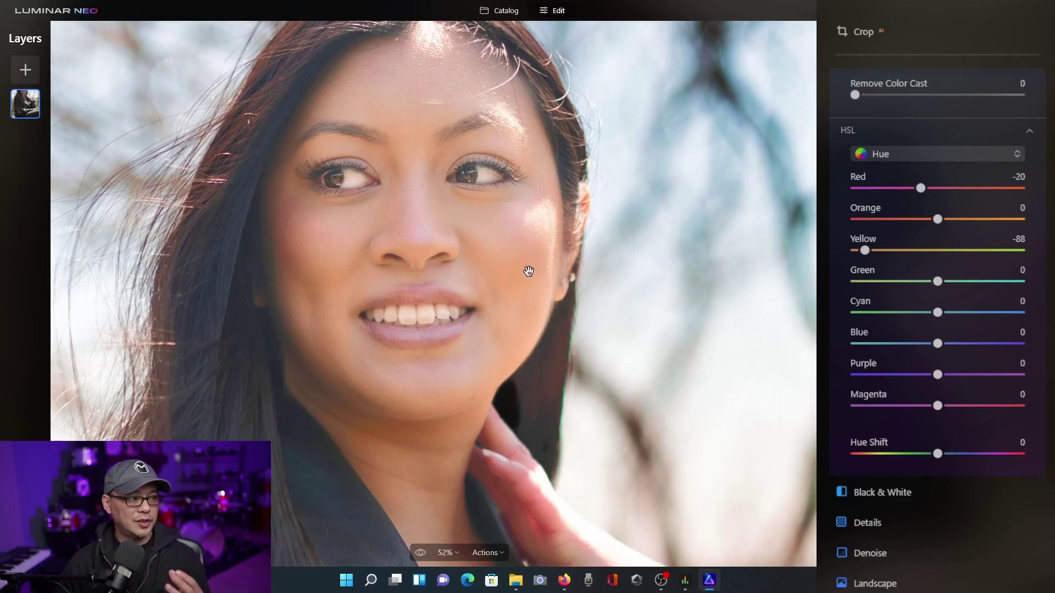
In HSL Saturation mode, set Yellow to -66 and Green to -67
click(925, 156)
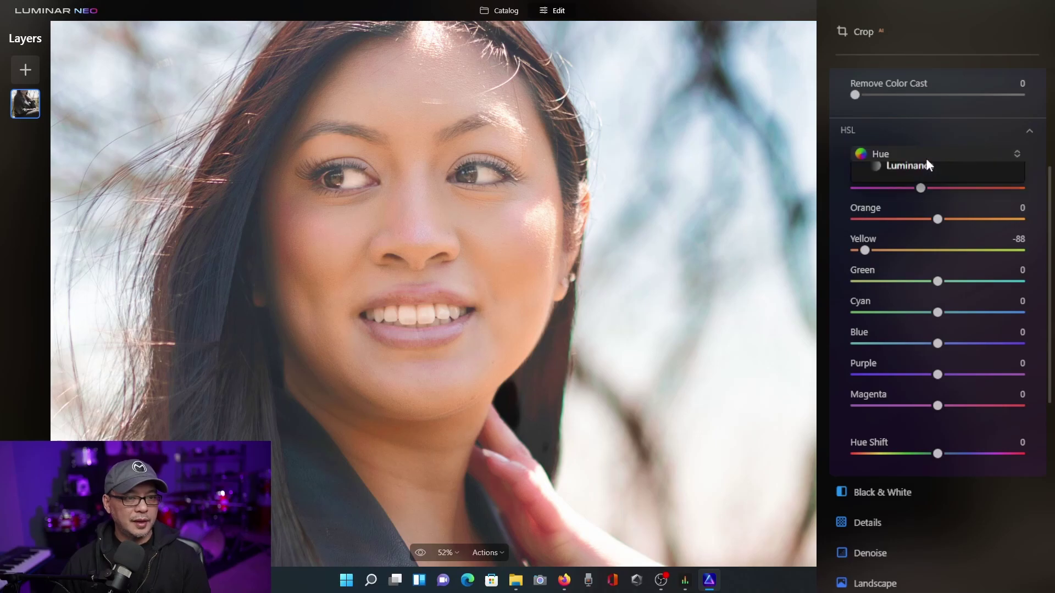
click(923, 203)
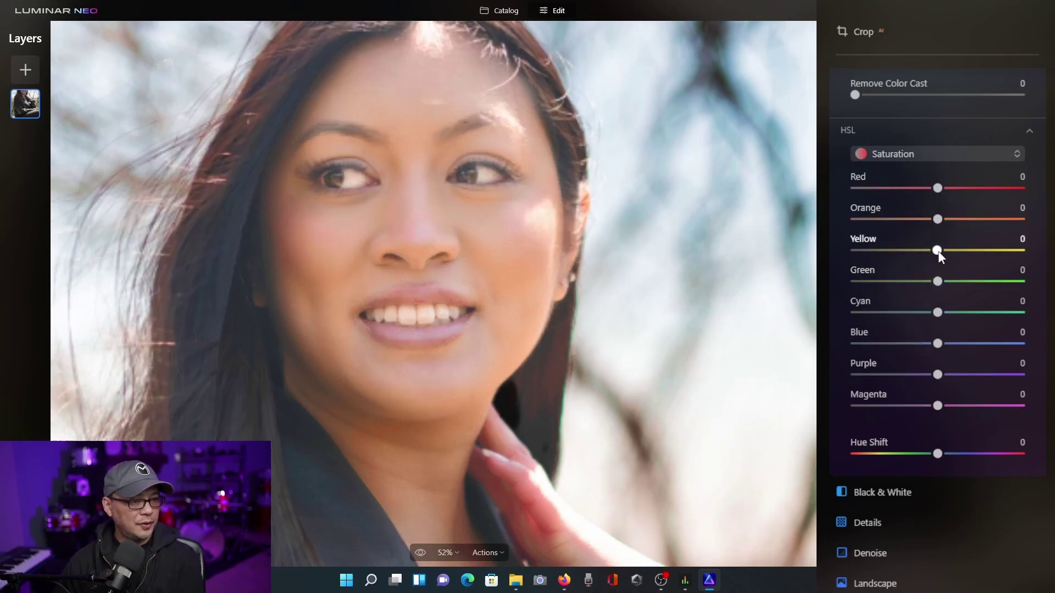
drag(938, 251, 865, 254)
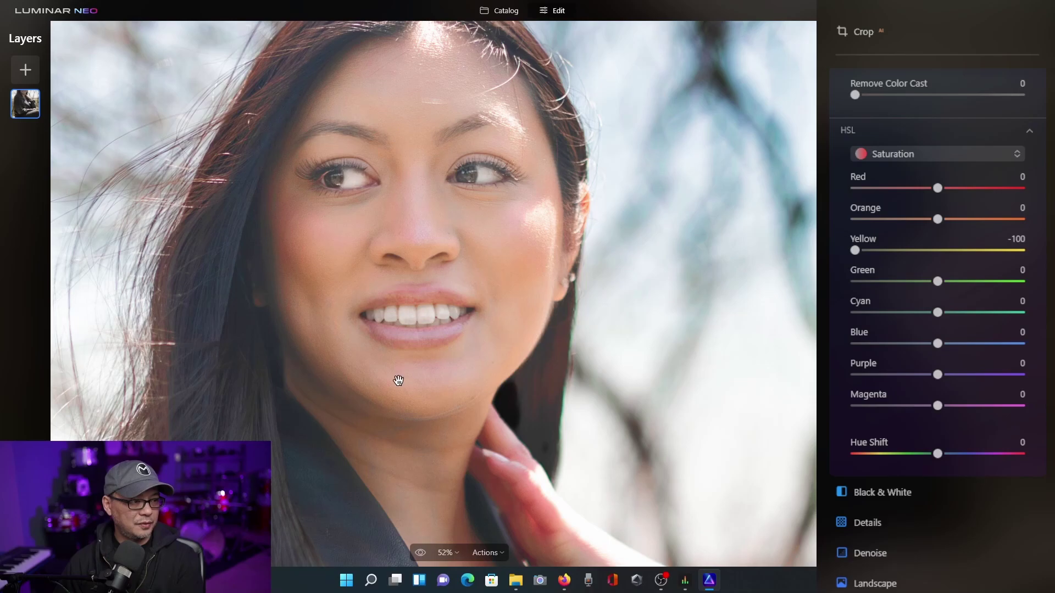
drag(865, 250, 1021, 250)
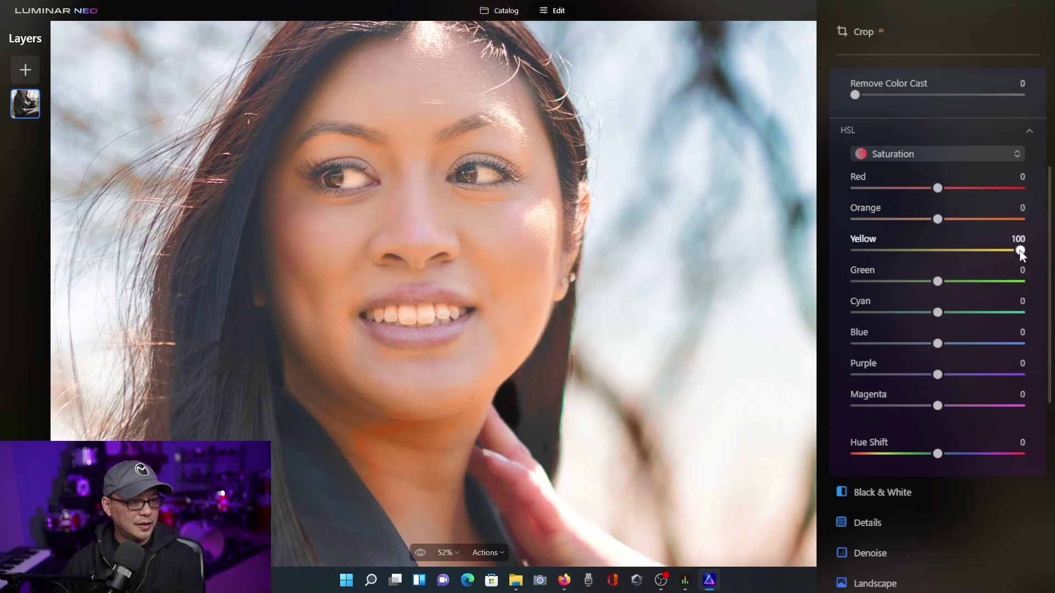
drag(1020, 250, 987, 251)
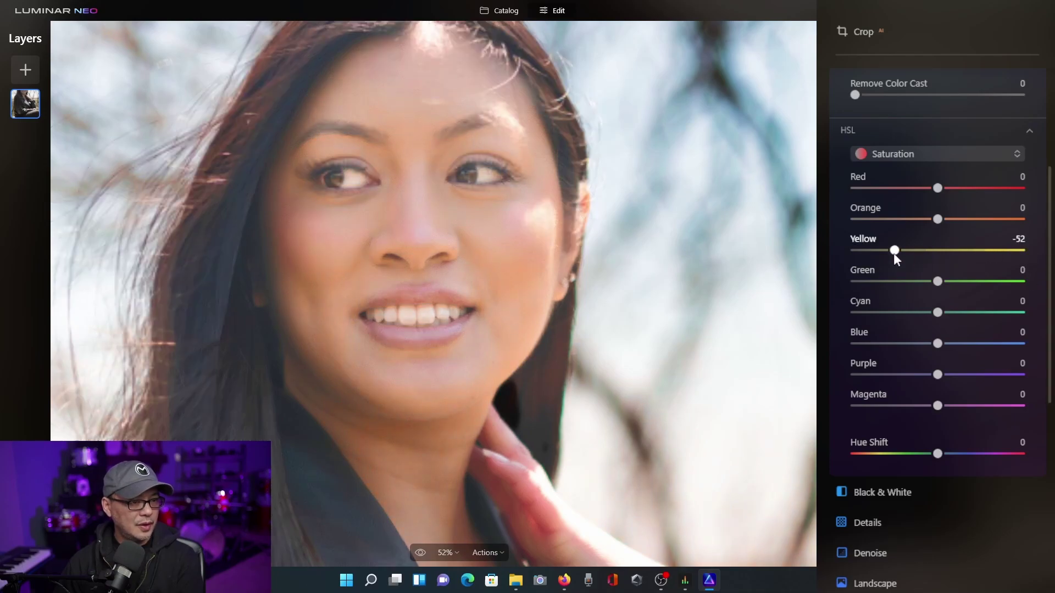
drag(893, 253, 891, 253)
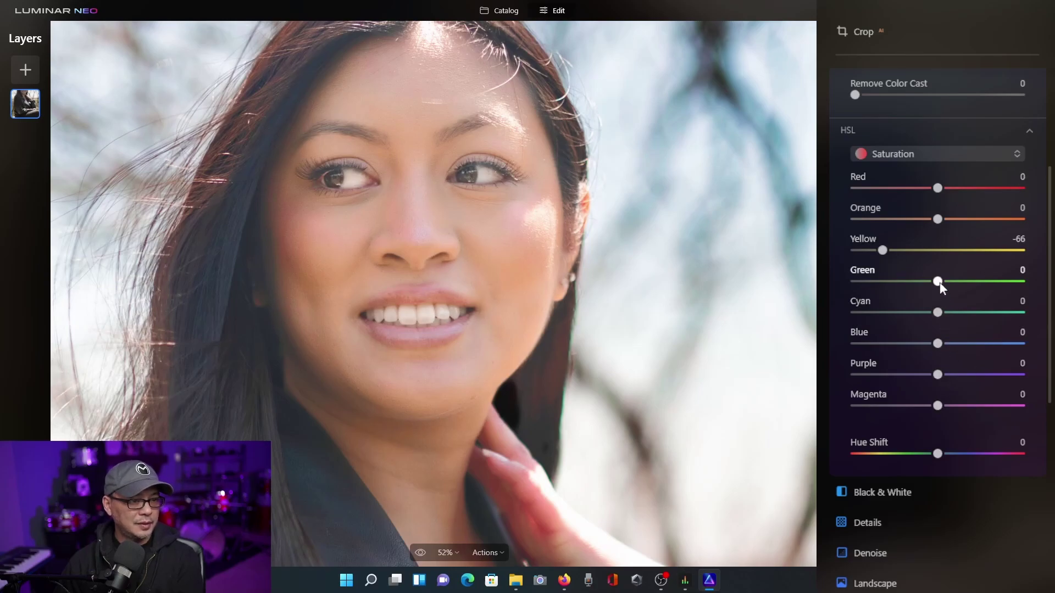
drag(938, 282, 882, 282)
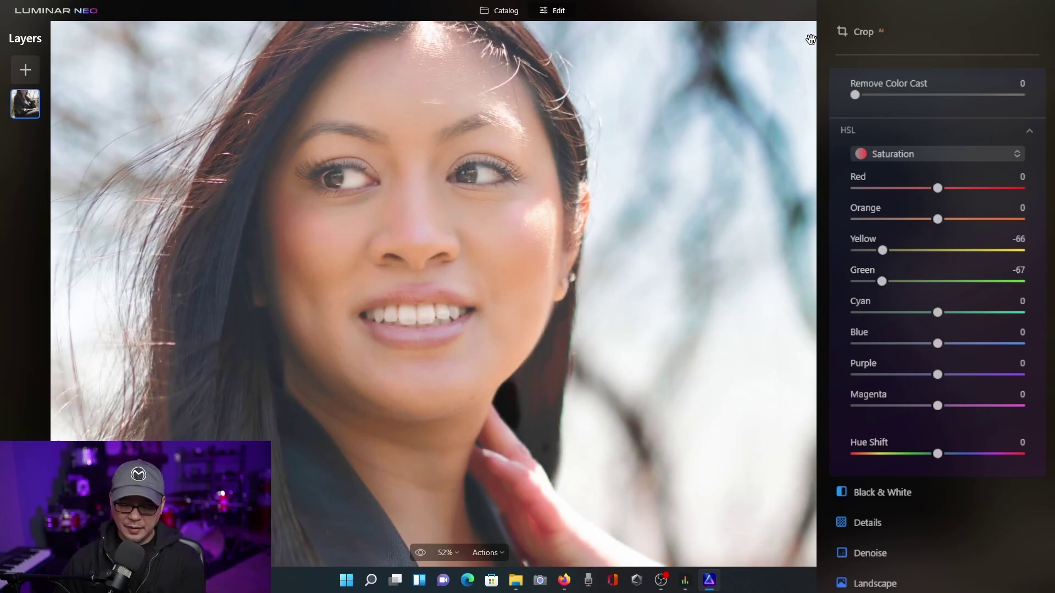
scroll(1014, 167, up, 5)
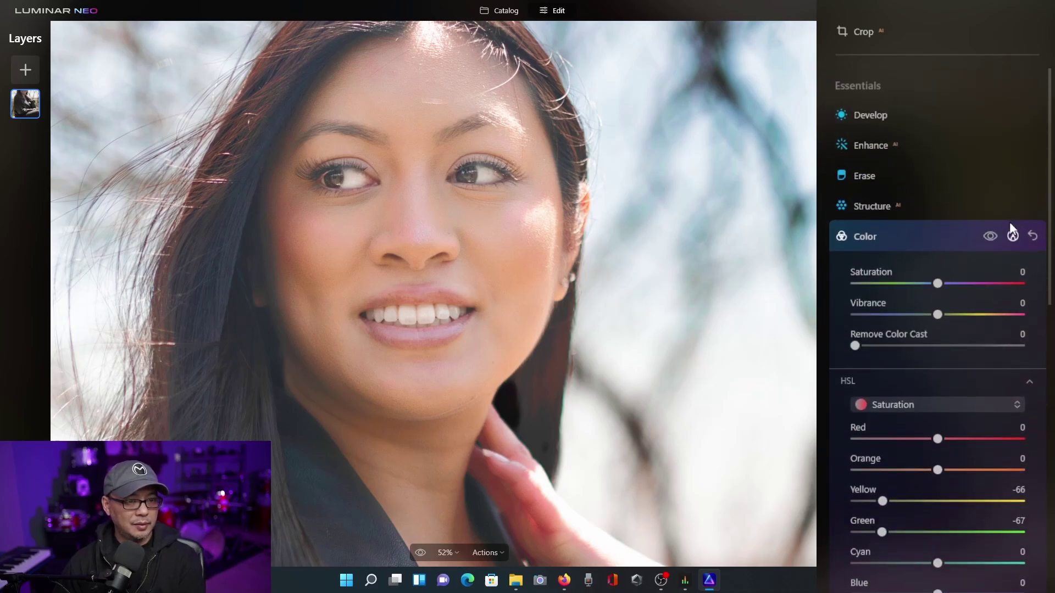
click(991, 236)
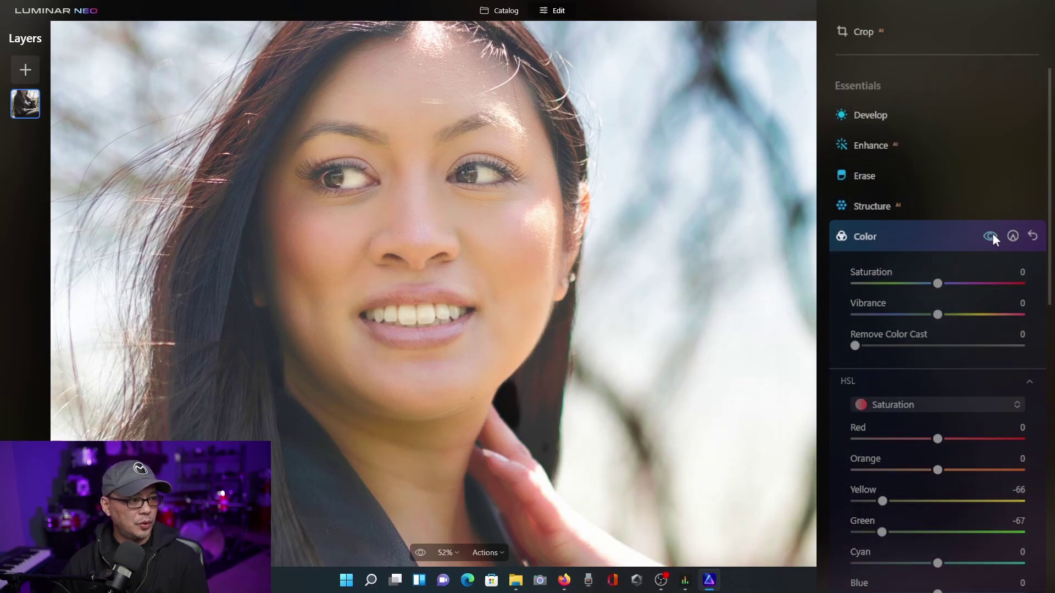
click(993, 235)
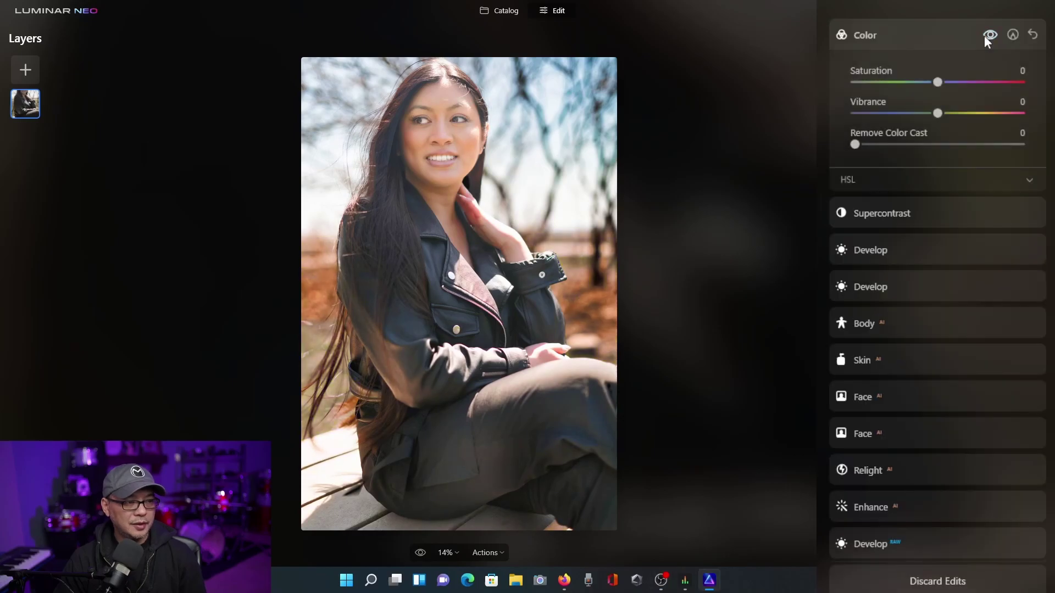
click(985, 37)
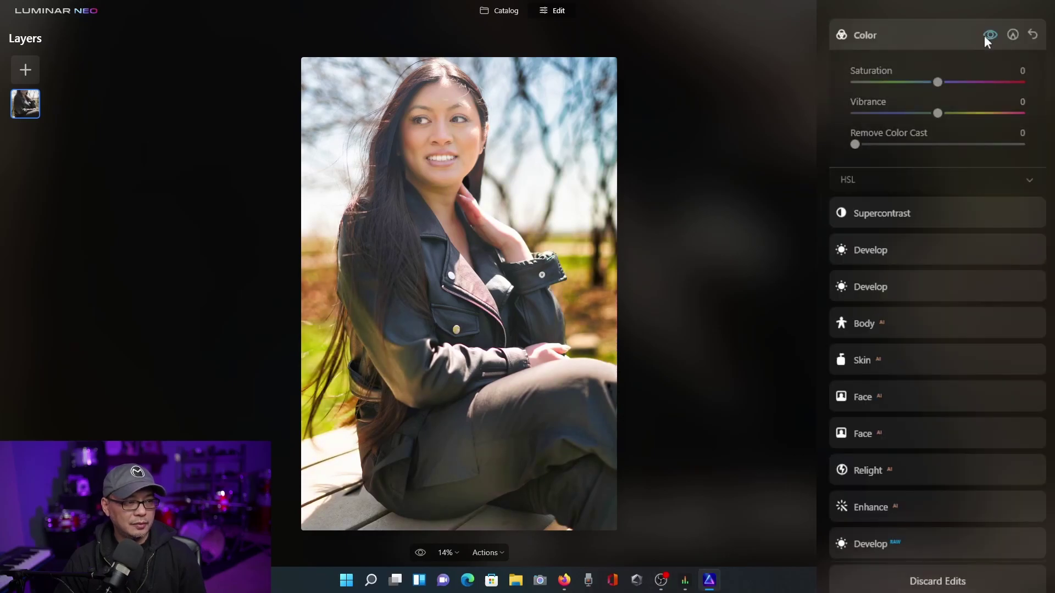
click(985, 38)
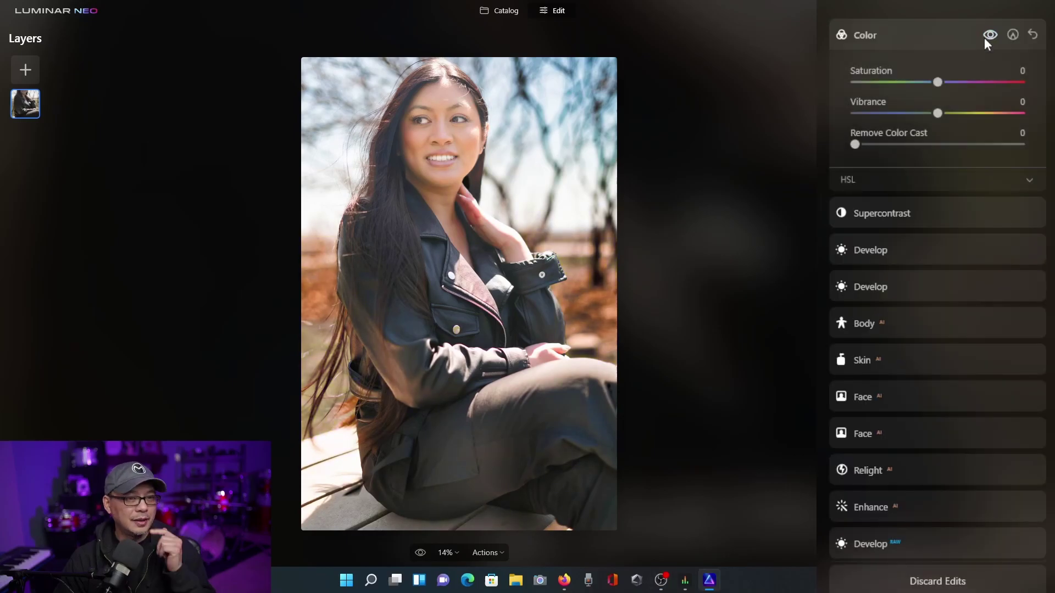
Add a Paint Mask to the Color tool and brush it over the woman's face
click(1012, 36)
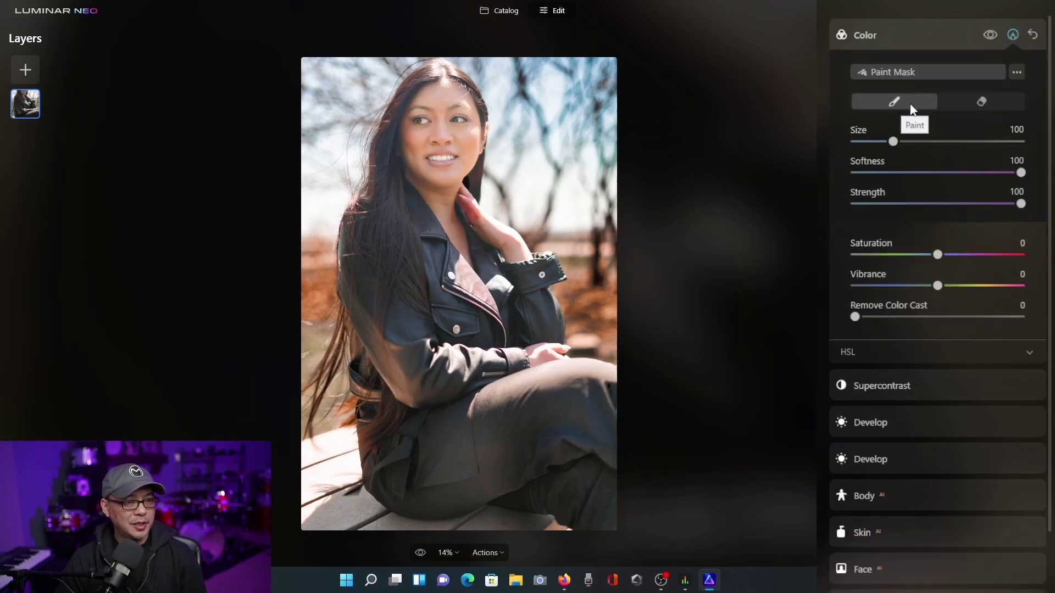
click(923, 109)
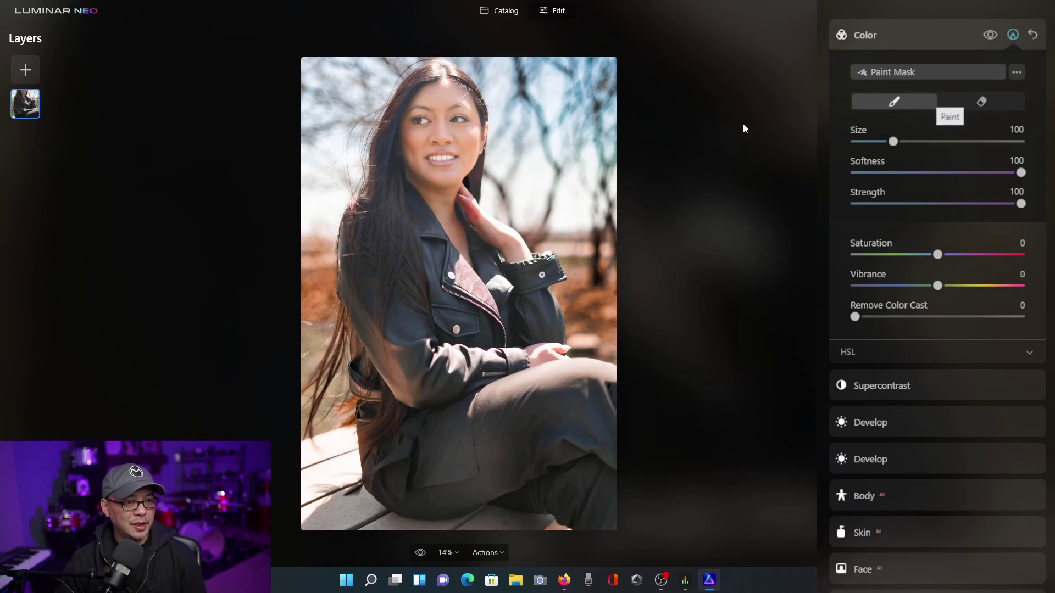
mouse_move(438, 98)
mouse_down()
mouse_move(425, 106)
mouse_move(436, 165)
mouse_move(447, 117)
mouse_move(460, 148)
mouse_move(433, 216)
mouse_move(585, 377)
mouse_move(476, 245)
mouse_move(426, 148)
mouse_move(438, 169)
mouse_move(428, 266)
mouse_up()
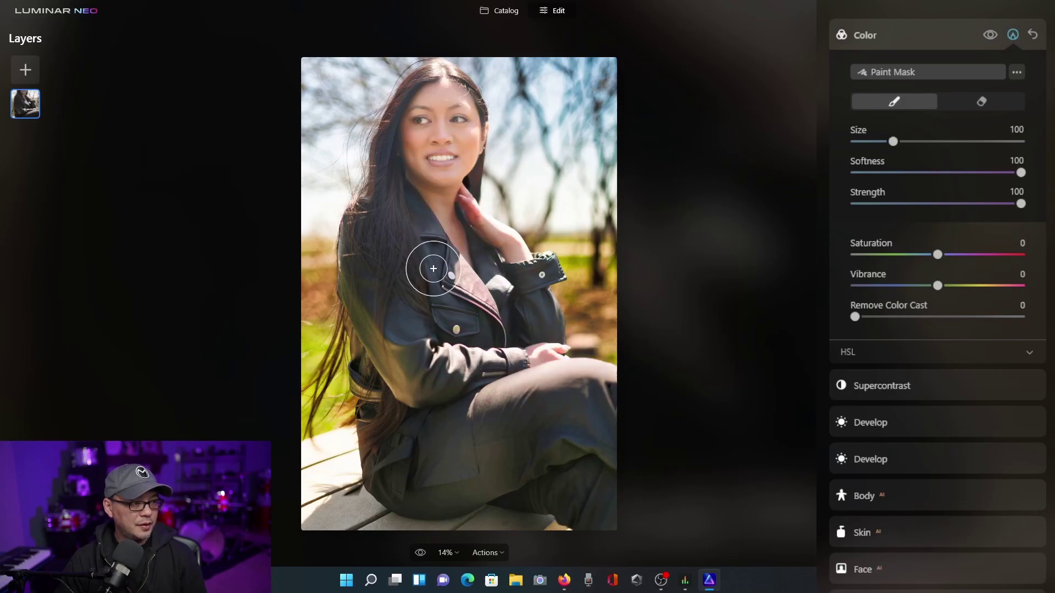
mouse_move(459, 123)
mouse_down()
mouse_move(434, 159)
mouse_move(461, 314)
mouse_up()
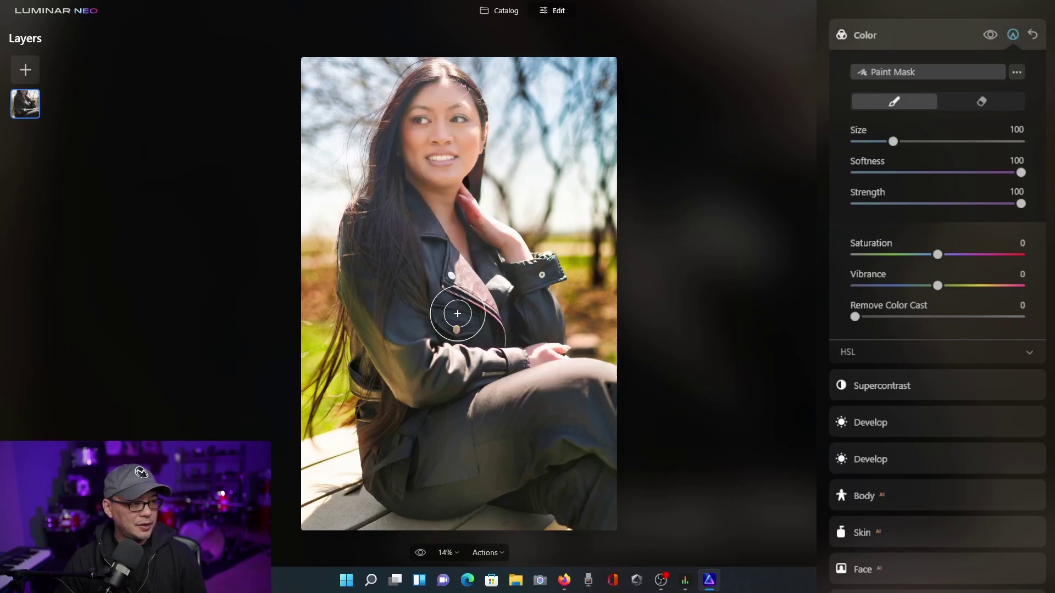